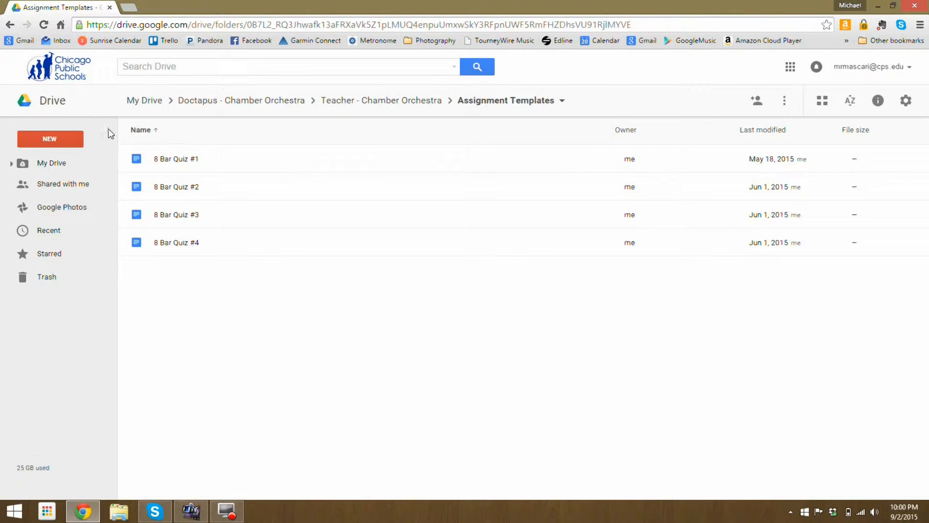
Create a new Google Docs document in the Assignment Templates folder and title it "Doctopus Training Sample Assignment".
{"action": "left_click", "coordinate": [62, 141]}
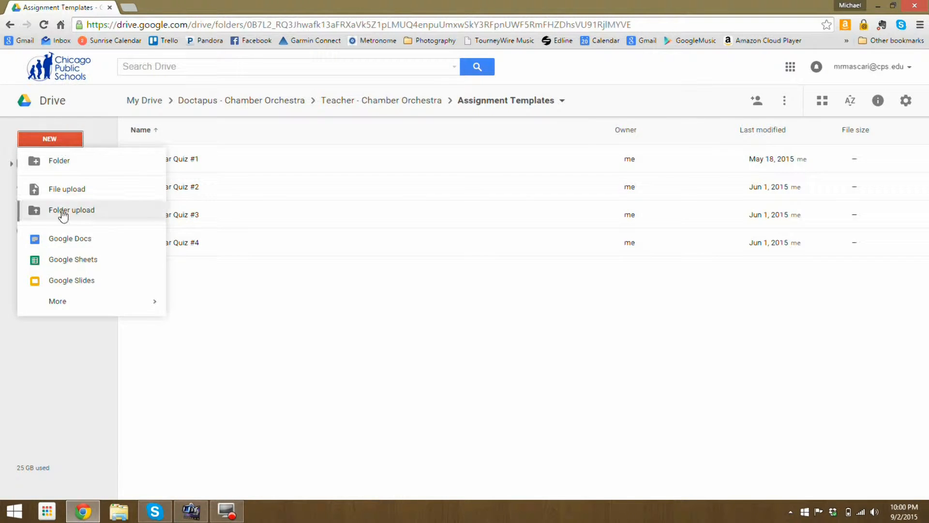
{"action": "left_click", "coordinate": [65, 237]}
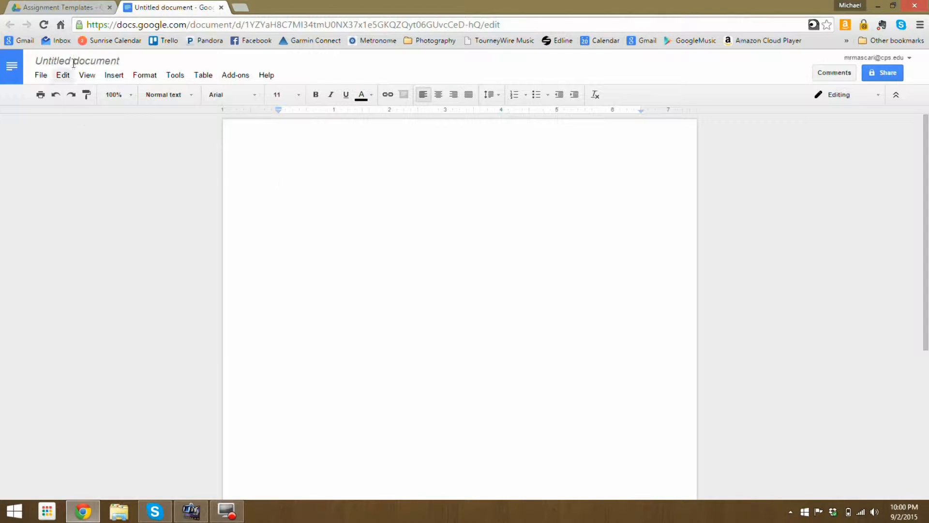
{"action": "left_click", "coordinate": [75, 60]}
{"action": "type", "text": "Doc"}
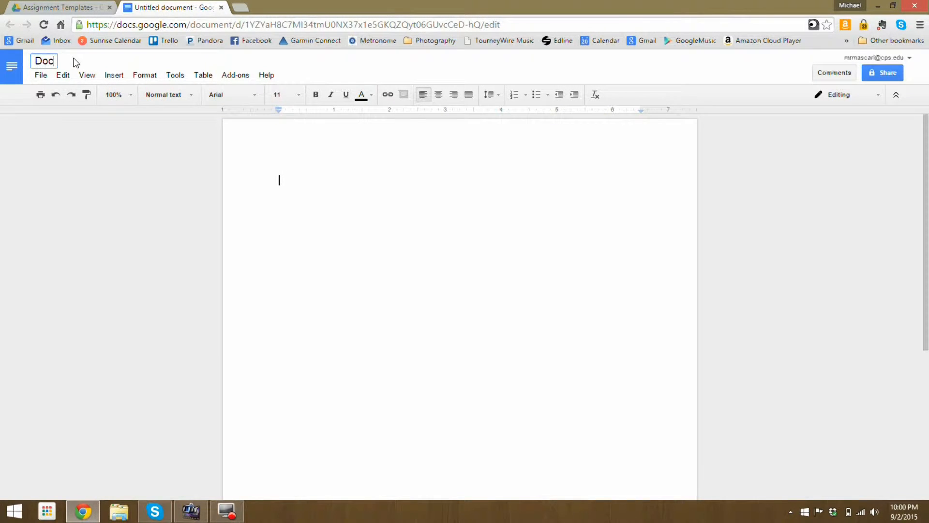
{"action": "type", "text": "topus Sample"}
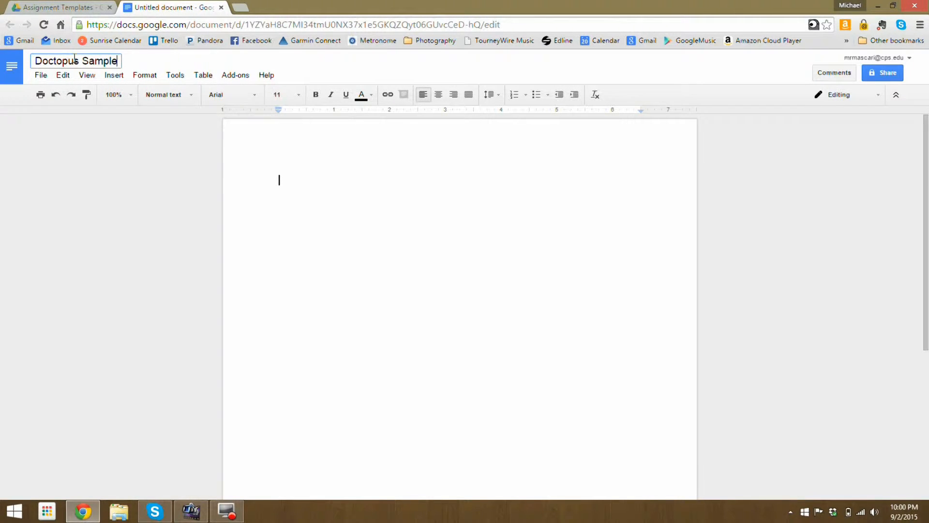
{"action": "key", "text": "BackSpace"}
{"action": "key", "text": "BackSpace"}
{"action": "key", "text": "BackSpace"}
{"action": "key", "text": "BackSpace"}
{"action": "key", "text": "BackSpace"}
{"action": "key", "text": "BackSpace"}
{"action": "type", "text": "Training Sample Assignment"}
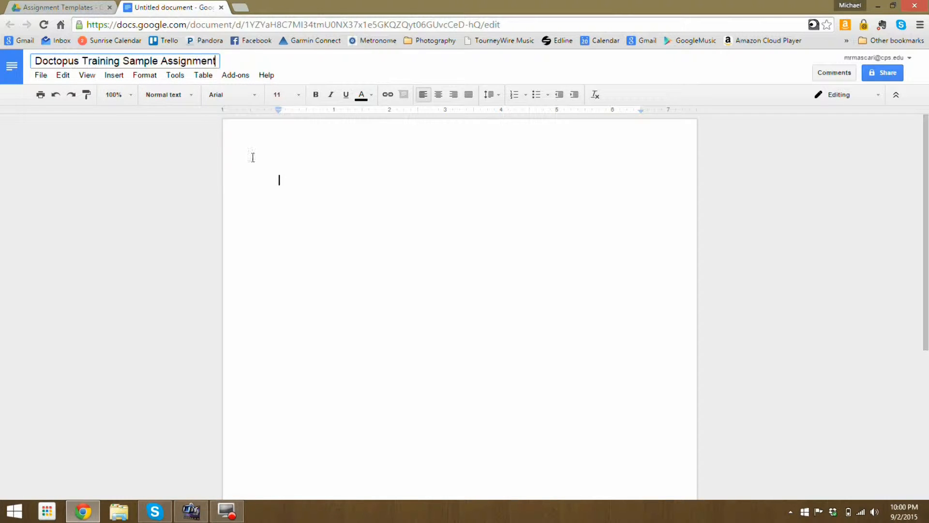
Write the assignment instructions on typing a name below, with font selection and creativity as evaluation criteria, and close the document.
{"action": "left_click", "coordinate": [331, 208]}
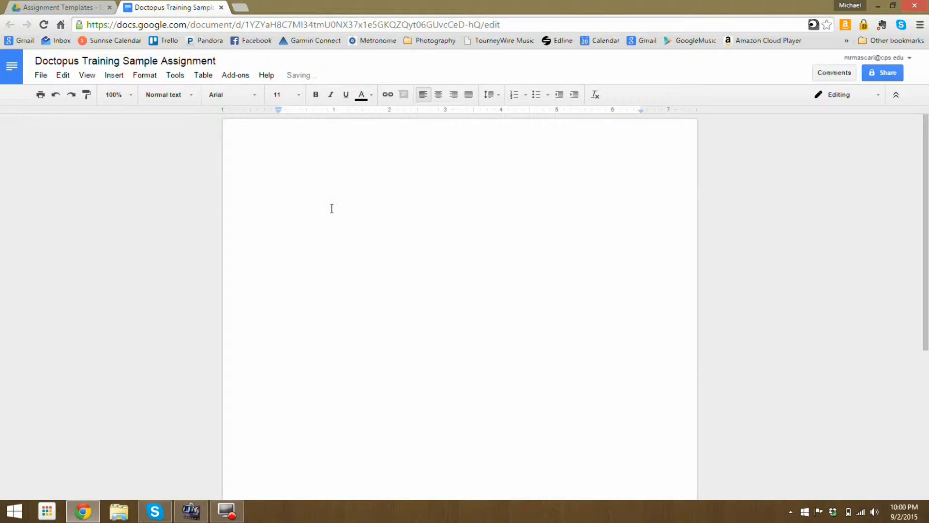
{"action": "type", "text": "For this assignment, you must type your name below.  You will be evaluated on your font selection (is the font legible?  Is it large enough to read? Ensure you use at least two different fonts) and creativity (make it obvious you’ve put creative thought into the assignment."}
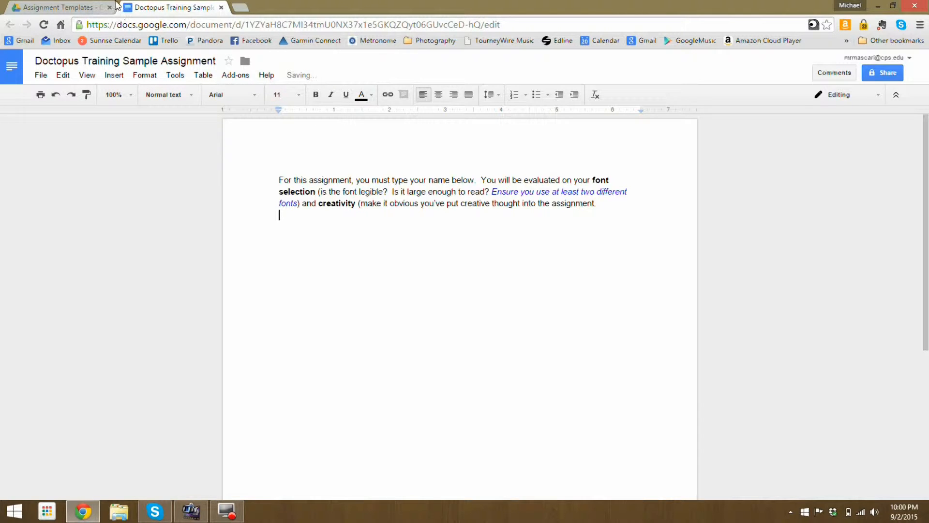
{"action": "left_click", "coordinate": [221, 8]}
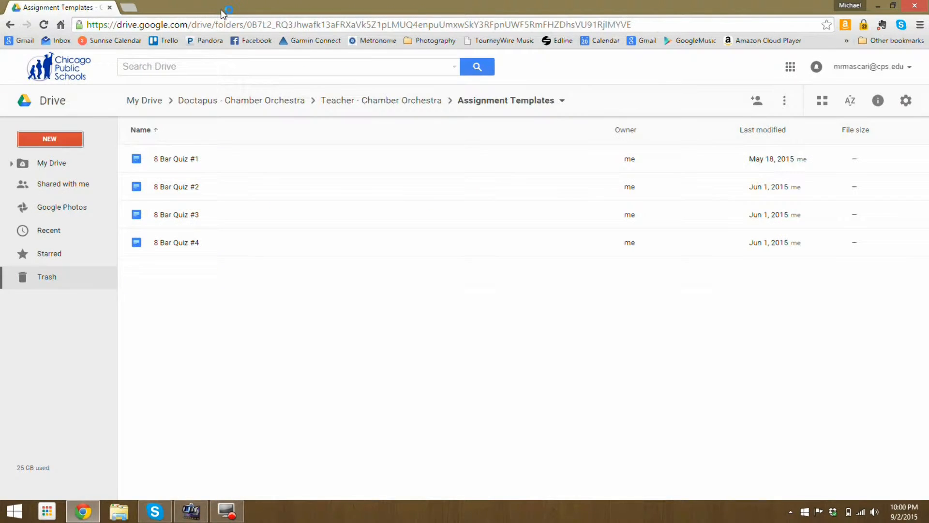
{"action": "left_click", "coordinate": [249, 214]}
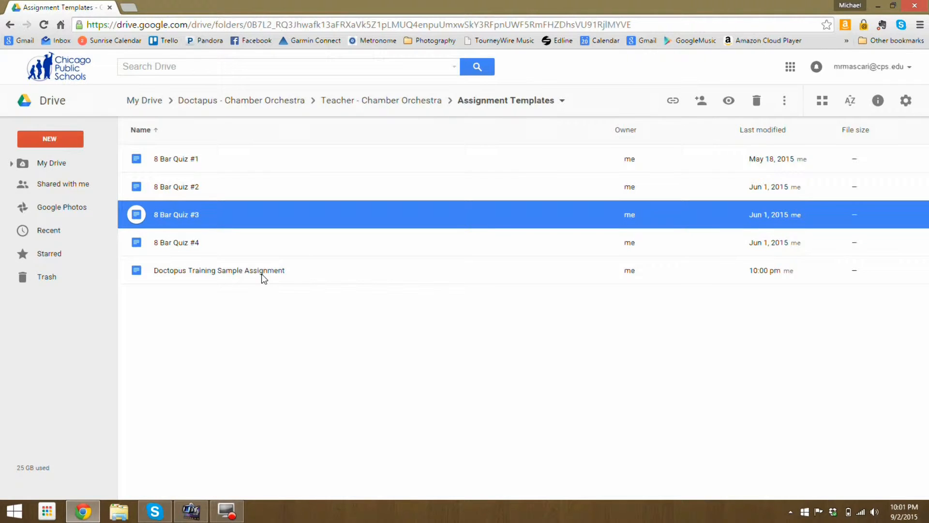
Create a new Google Sheets spreadsheet in the same folder and title it "Doctopus Training Sample Assignment".
{"action": "left_click", "coordinate": [62, 139]}
{"action": "left_click", "coordinate": [82, 258]}
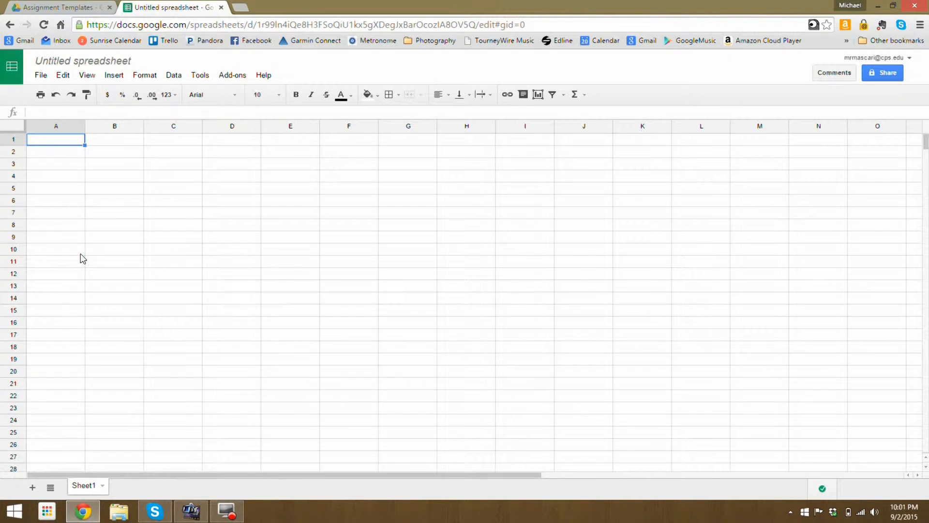
{"action": "left_click", "coordinate": [102, 63]}
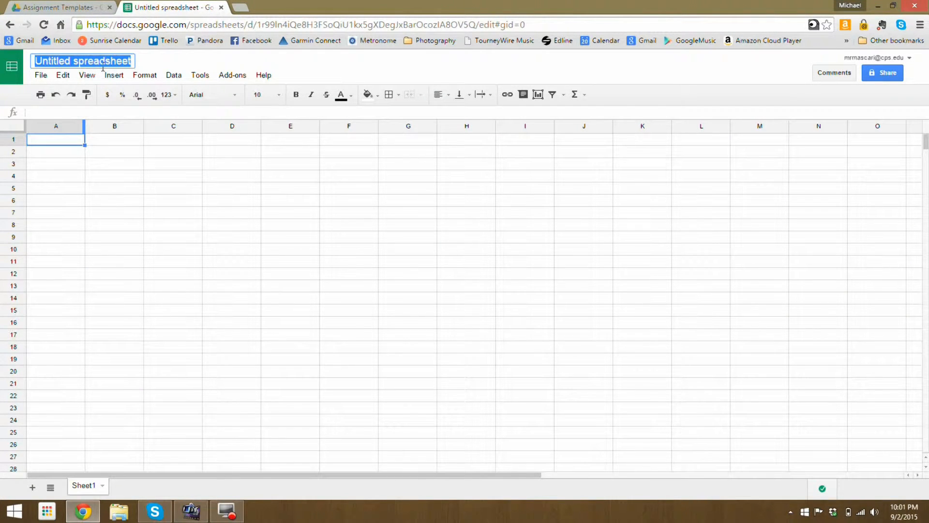
{"action": "type", "text": "Doctopus Training"}
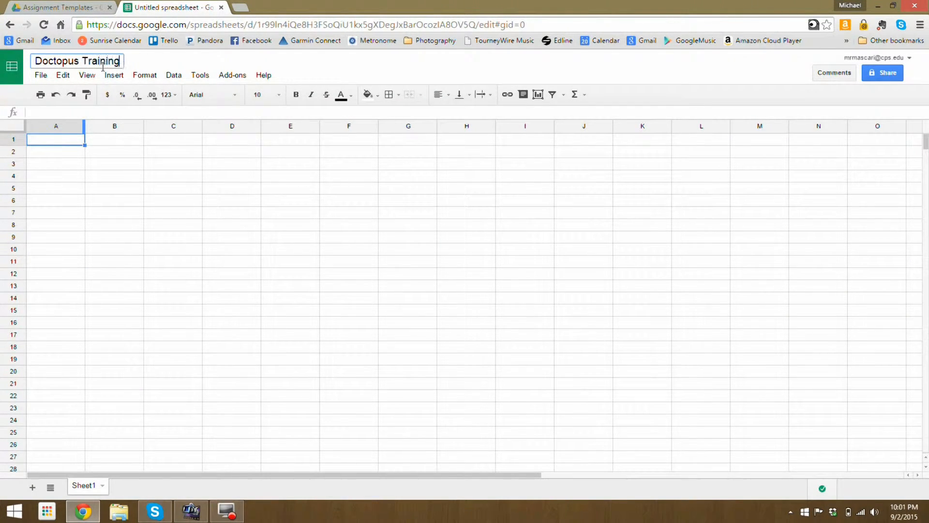
{"action": "type", "text": " Sample Assignm"}
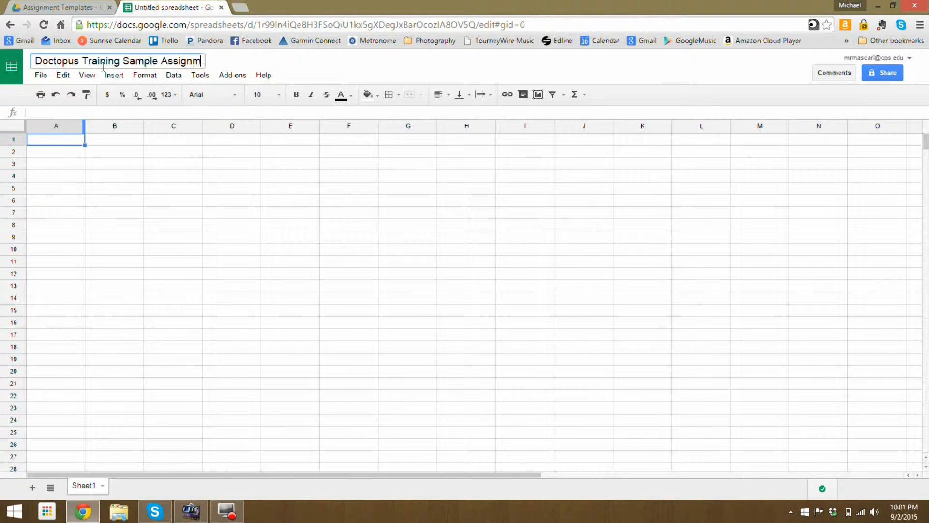
{"action": "type", "text": "ent"}
{"action": "left_click", "coordinate": [171, 150]}
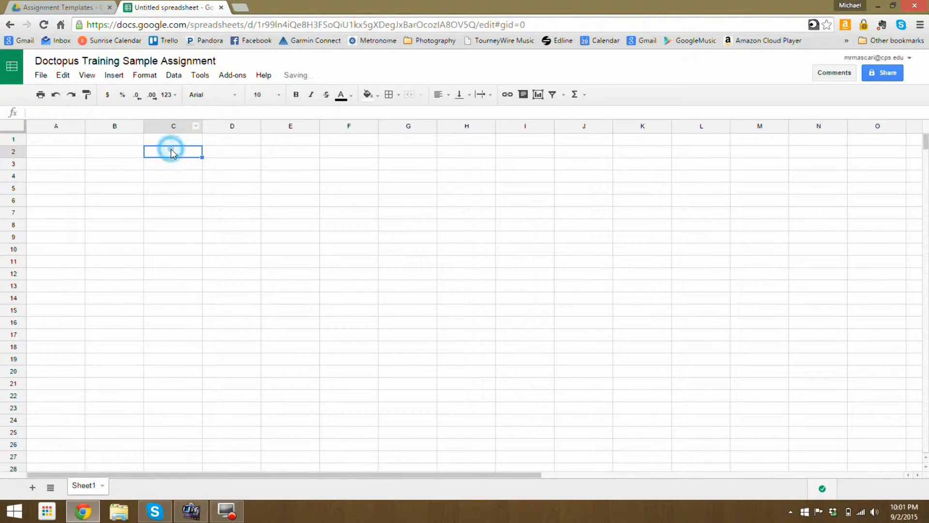
Launch the Doctopus add-on and attach the Chamber Orchestra roster to the spreadsheet.
{"action": "left_click", "coordinate": [229, 77]}
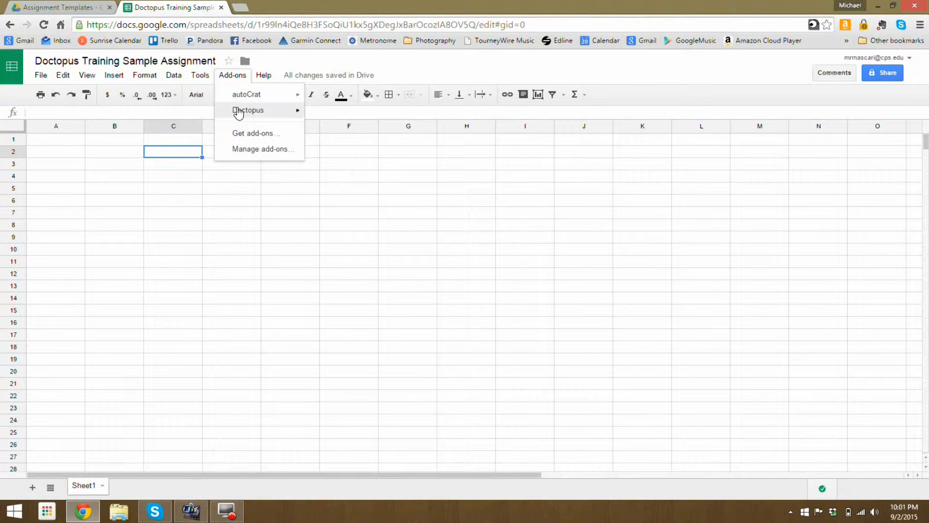
{"action": "mouse_move", "coordinate": [238, 112]}
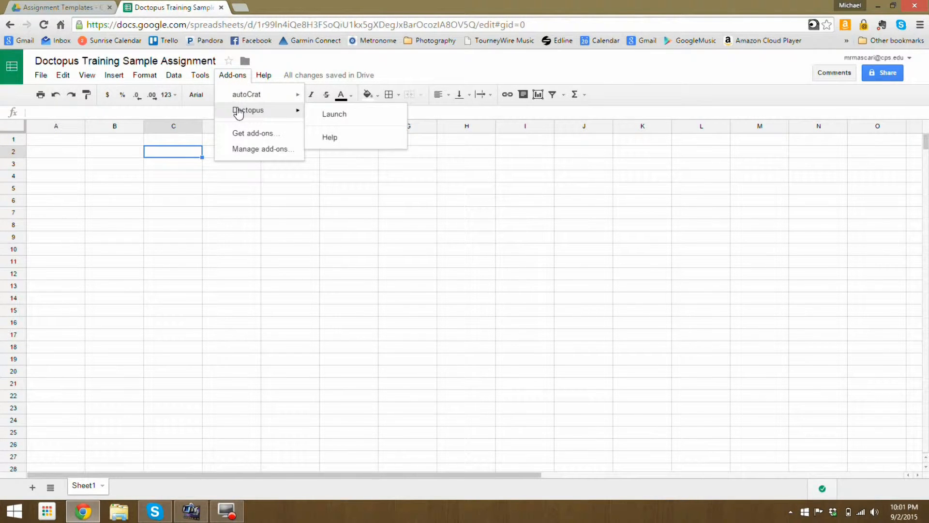
{"action": "left_click", "coordinate": [327, 116]}
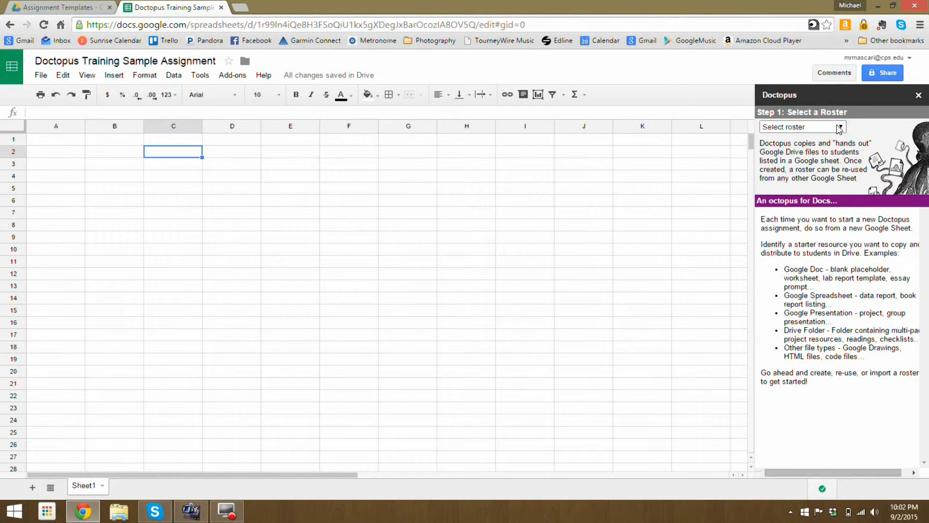
{"action": "left_click", "coordinate": [832, 126]}
{"action": "left_click", "coordinate": [831, 149]}
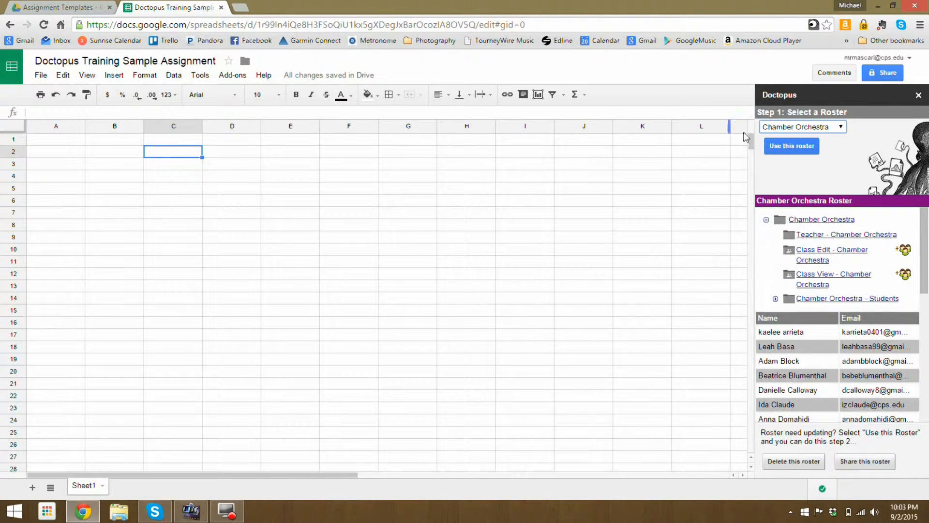
{"action": "left_click", "coordinate": [784, 147]}
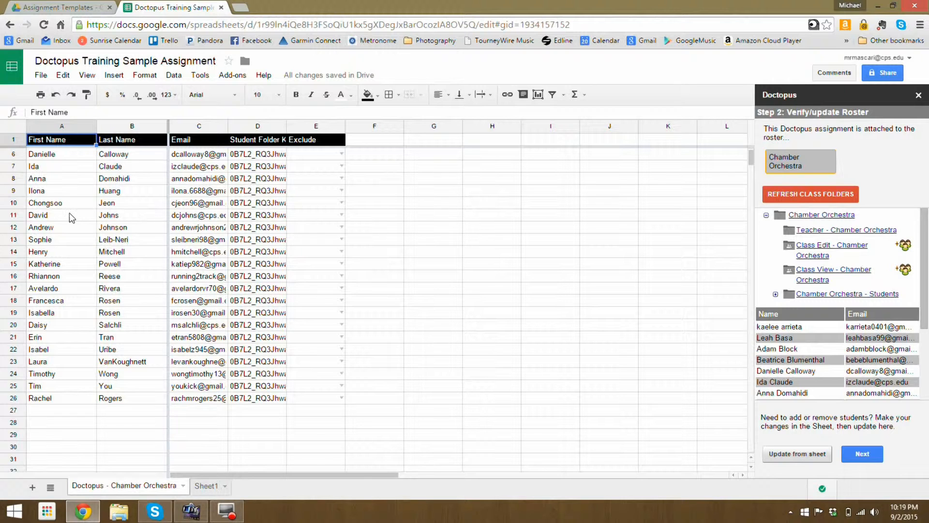
Delete the student in row 13 and overwrite the stored roster with the sheet's data.
{"action": "left_click", "coordinate": [14, 240]}
{"action": "right_click", "coordinate": [15, 237]}
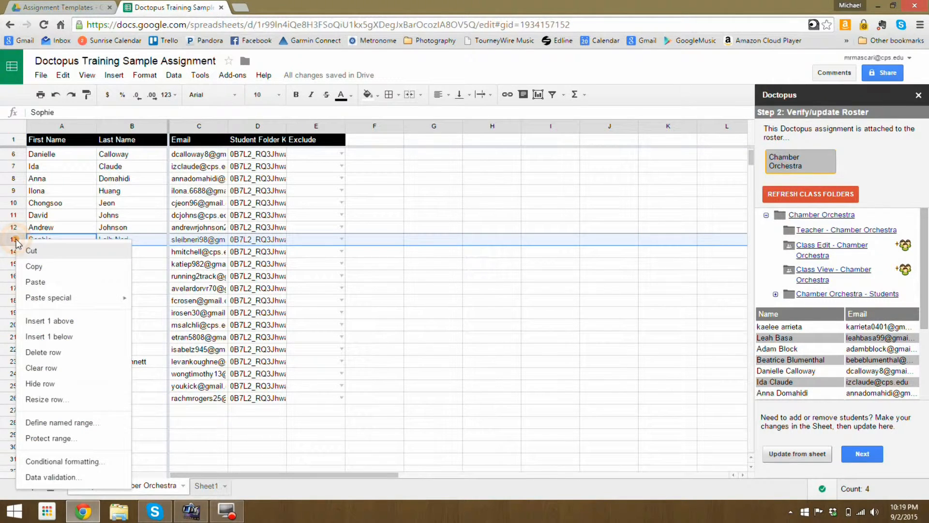
{"action": "left_click", "coordinate": [66, 358]}
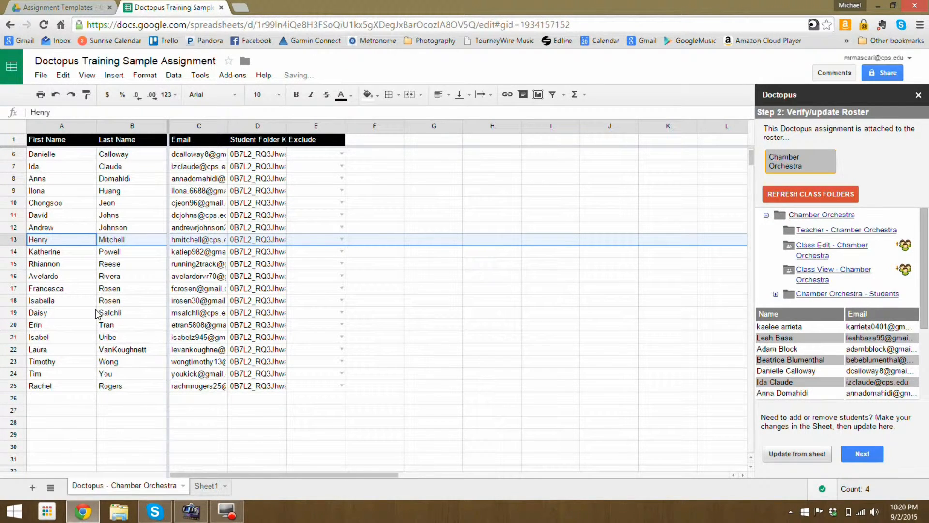
{"action": "left_click", "coordinate": [789, 455]}
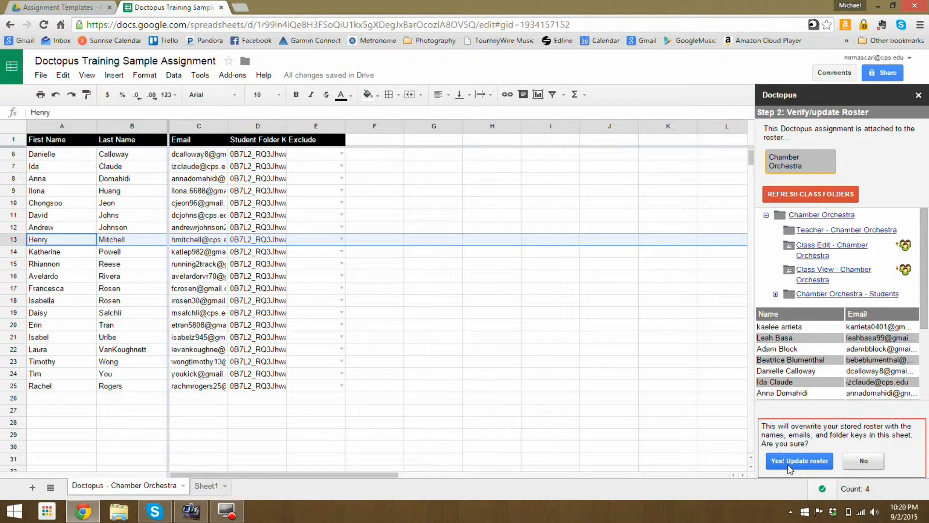
{"action": "left_click", "coordinate": [788, 465]}
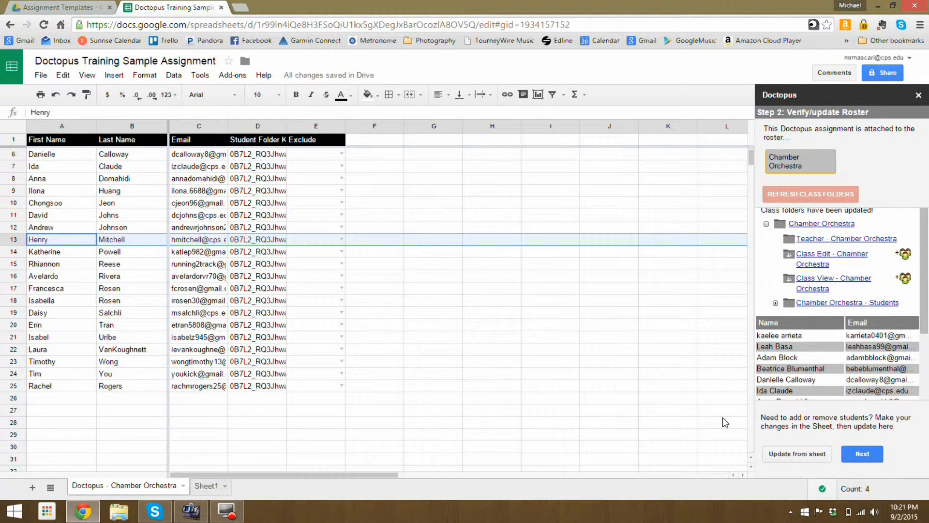
Proceed to the sharing arrangement and add a "Group" heading in cell F1.
{"action": "left_click", "coordinate": [866, 456]}
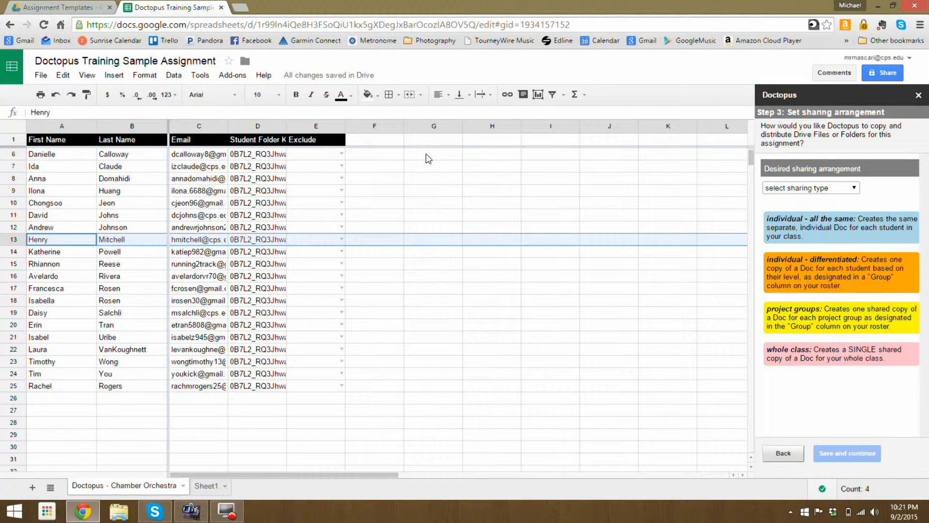
{"action": "left_click", "coordinate": [380, 139]}
{"action": "type", "text": "Group"}
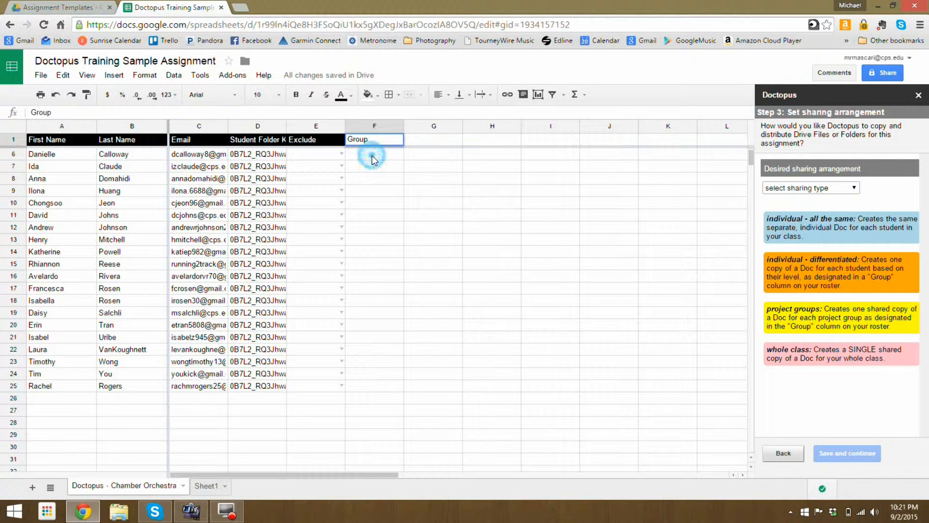
Assign groups in F6:F16: a in rows 6–8 and 12, b in rows 9–11 and 13, c in rows 14–16.
{"action": "left_click", "coordinate": [373, 155]}
{"action": "type", "text": "a"}
{"action": "key", "text": "Return"}
{"action": "type", "text": "a"}
{"action": "key", "text": "Return"}
{"action": "type", "text": "a"}
{"action": "key", "text": "Return"}
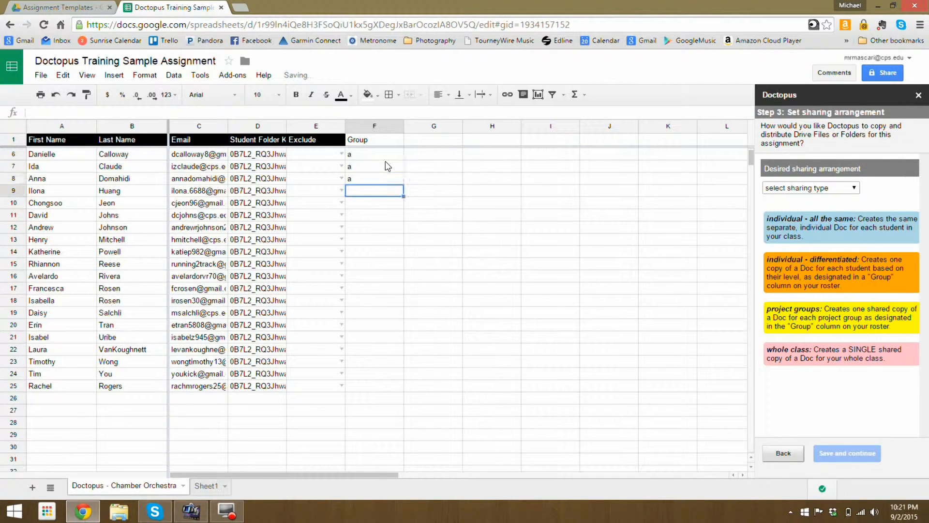
{"action": "type", "text": "b"}
{"action": "key", "text": "Return"}
{"action": "type", "text": "b"}
{"action": "key", "text": "Return"}
{"action": "type", "text": "b"}
{"action": "key", "text": "Return"}
{"action": "type", "text": "a"}
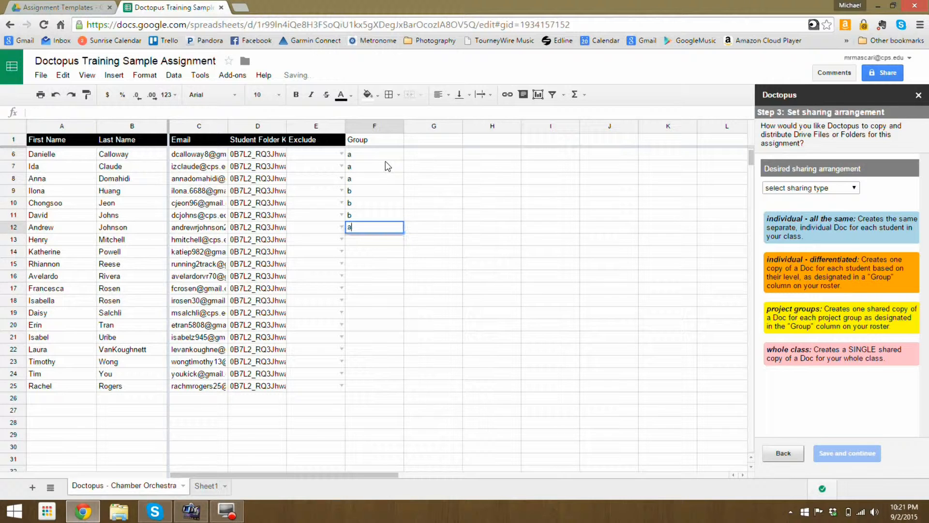
{"action": "key", "text": "Return"}
{"action": "type", "text": "b"}
{"action": "key", "text": "Return"}
{"action": "type", "text": "c"}
{"action": "key", "text": "Return"}
{"action": "type", "text": "c"}
{"action": "key", "text": "Return"}
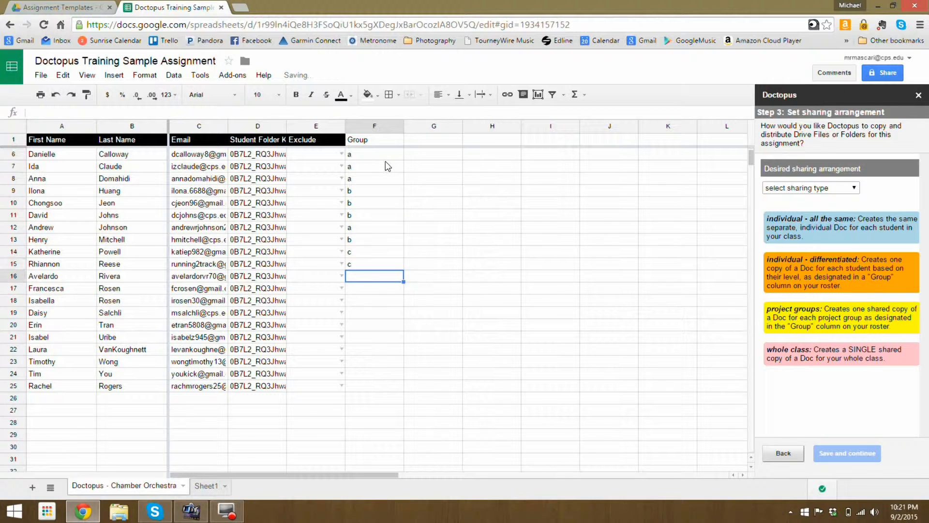
{"action": "type", "text": "c"}
{"action": "key", "text": "Return"}
Assign groups in F17:F25: a in rows 17, 20 and 21, b in rows 18, 19 and 22, c in rows 23–25.
{"action": "type", "text": "a"}
{"action": "key", "text": "Return"}
{"action": "type", "text": "b"}
{"action": "key", "text": "Return"}
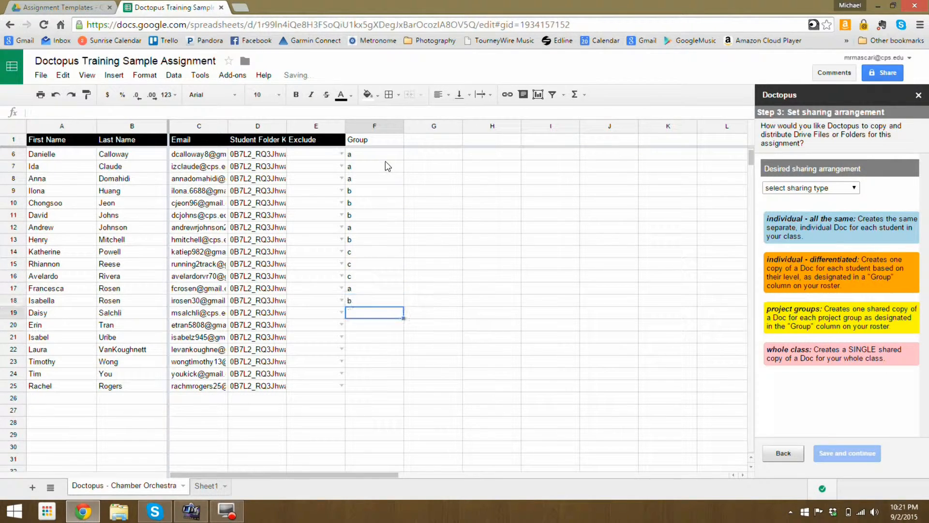
{"action": "type", "text": "b"}
{"action": "key", "text": "Return"}
{"action": "type", "text": "a"}
{"action": "key", "text": "Return"}
{"action": "type", "text": "a"}
{"action": "key", "text": "Return"}
{"action": "type", "text": "b"}
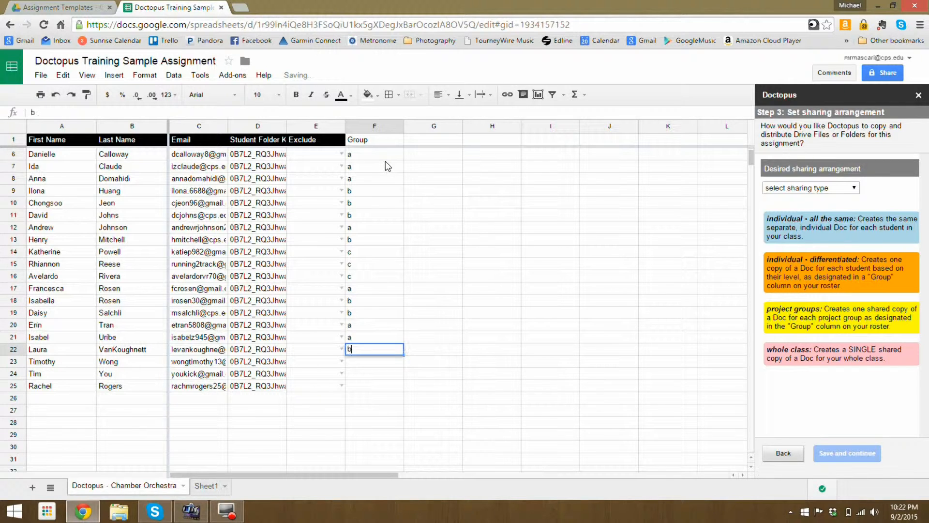
{"action": "key", "text": "Return"}
{"action": "type", "text": "c"}
{"action": "key", "text": "Return"}
{"action": "type", "text": "c"}
{"action": "key", "text": "Return"}
{"action": "type", "text": "c"}
{"action": "key", "text": "Up"}
{"action": "key", "text": "Up"}
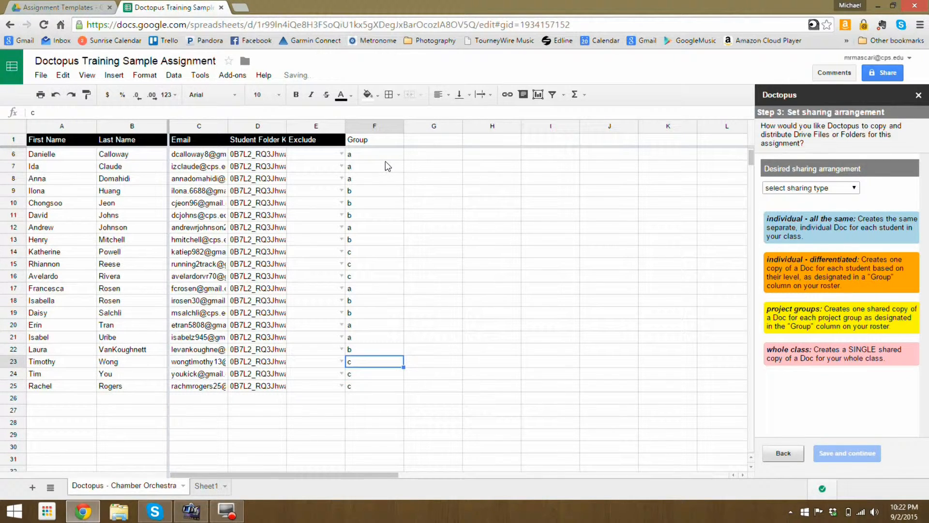
{"action": "key", "text": "Down"}
{"action": "key", "text": "Right"}
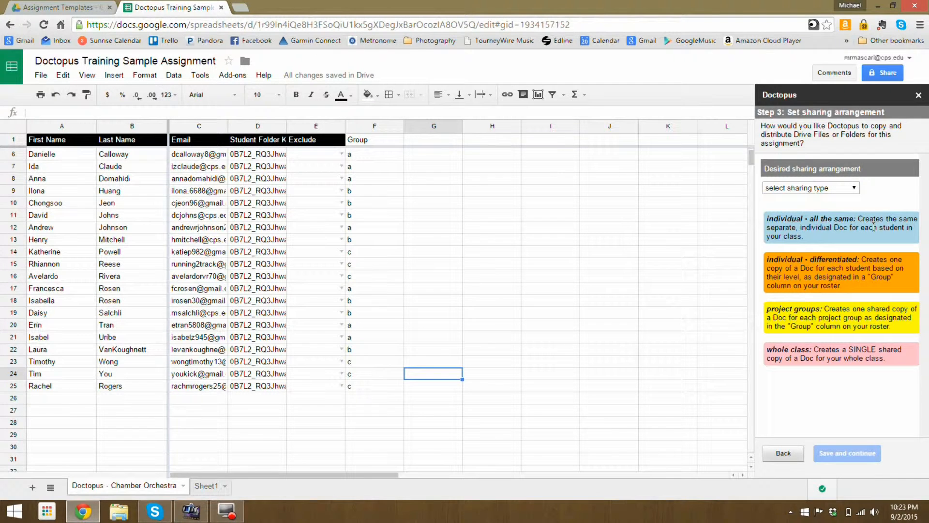
Set the desired sharing arrangement to "individual - all the same" and keep the whole class access level at "no access".
{"action": "left_click", "coordinate": [854, 189]}
{"action": "left_click", "coordinate": [842, 212]}
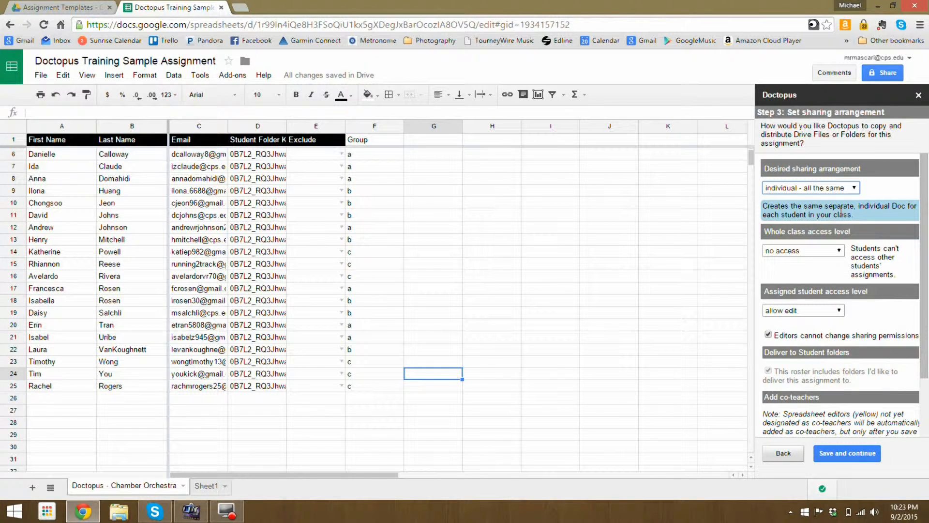
{"action": "left_click", "coordinate": [838, 252]}
{"action": "left_click", "coordinate": [838, 253]}
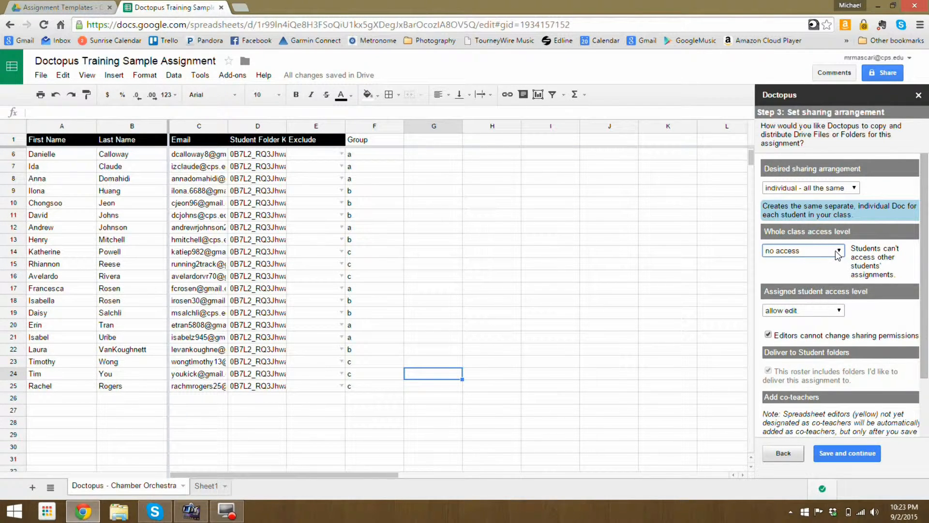
{"action": "left_click", "coordinate": [838, 254]}
{"action": "left_click", "coordinate": [837, 254]}
{"action": "left_click", "coordinate": [838, 254]}
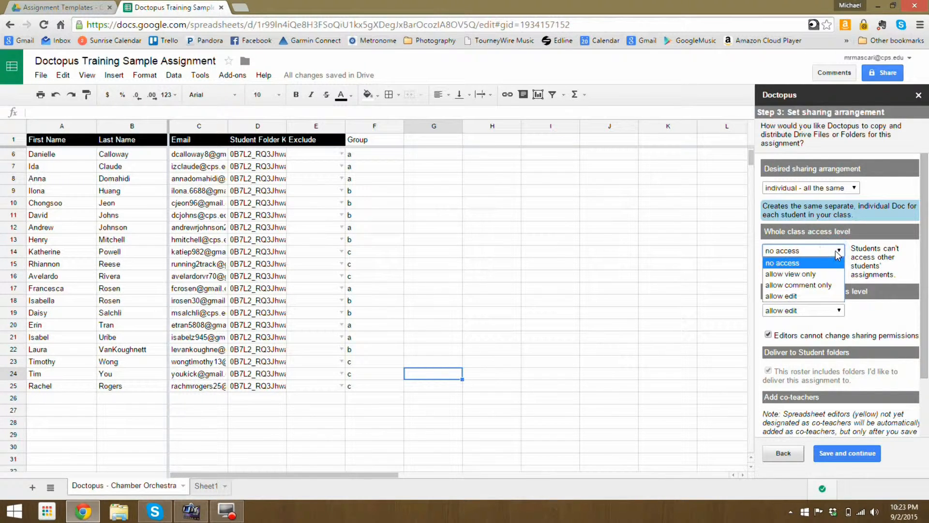
{"action": "left_click", "coordinate": [837, 254]}
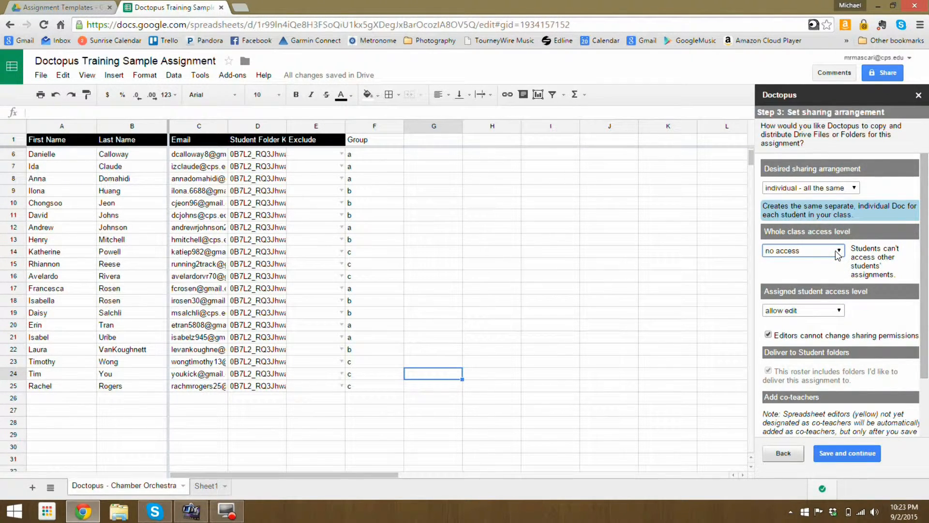
Keep the assigned student access level at "allow edit" and save the sharing arrangement without adding co-teachers.
{"action": "left_click", "coordinate": [839, 311]}
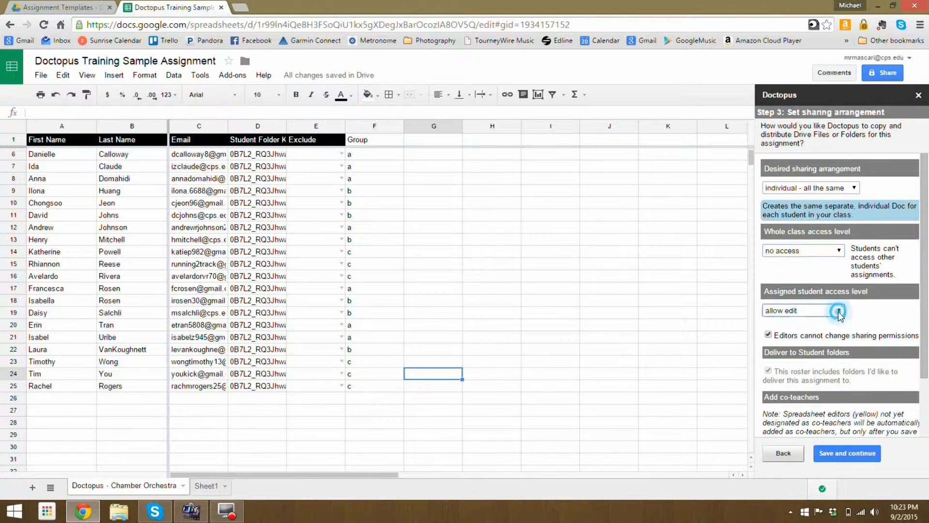
{"action": "left_click", "coordinate": [861, 313]}
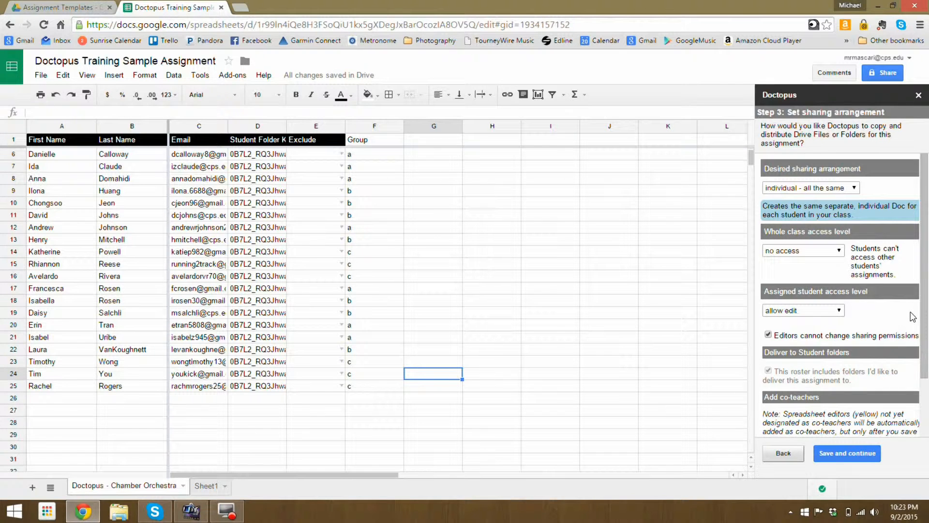
{"action": "scroll", "coordinate": [908, 358], "scroll_direction": "down", "scroll_amount": 2}
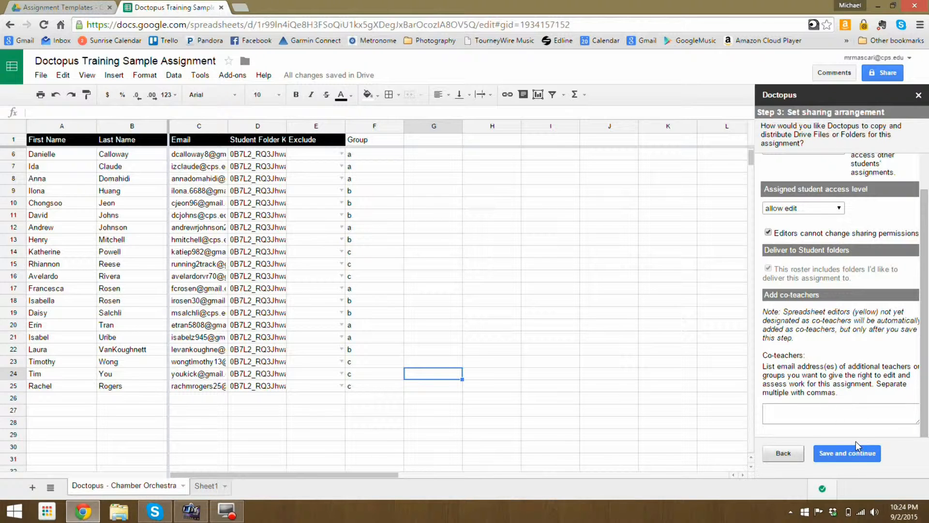
{"action": "left_click", "coordinate": [855, 454]}
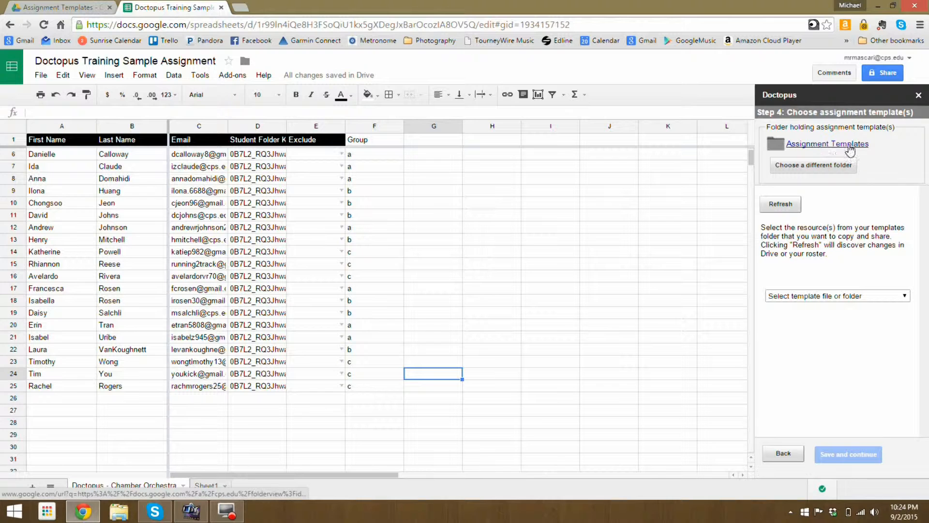
Check the Assignment Templates folder in Drive and view the alternative template folders in Doctopus, keeping the current folder.
{"action": "left_click", "coordinate": [53, 7]}
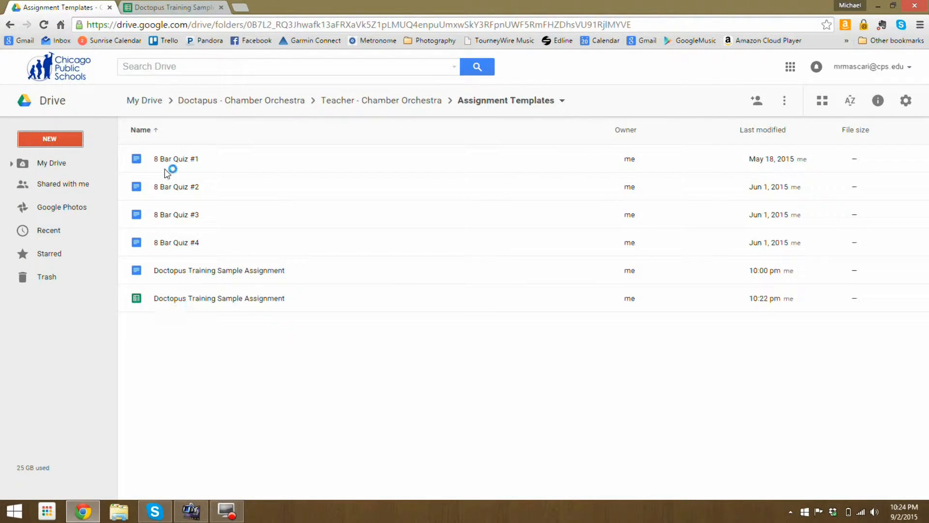
{"action": "left_click", "coordinate": [148, 7]}
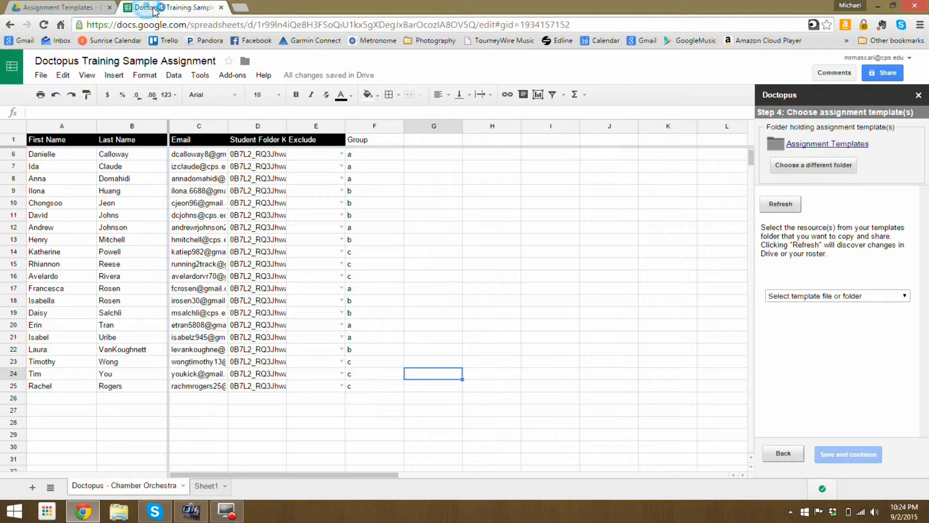
{"action": "left_click", "coordinate": [821, 166]}
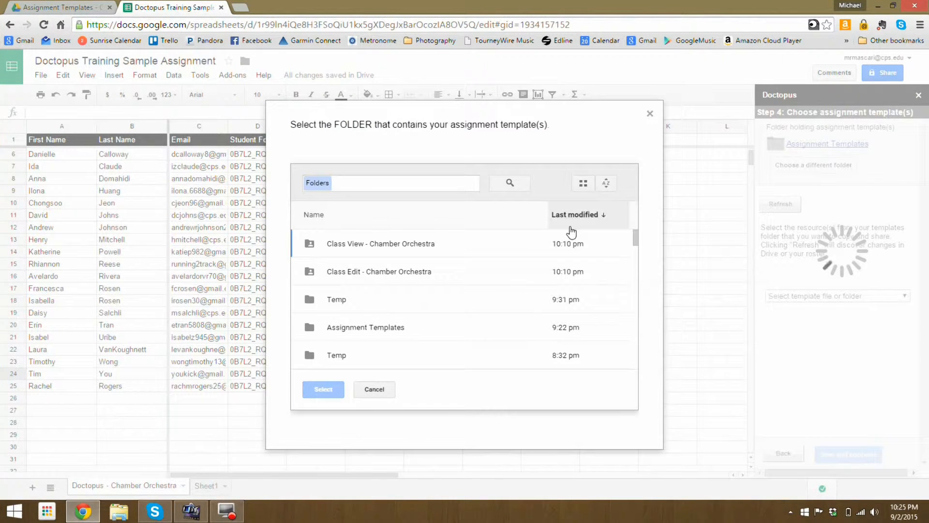
{"action": "left_click", "coordinate": [374, 390]}
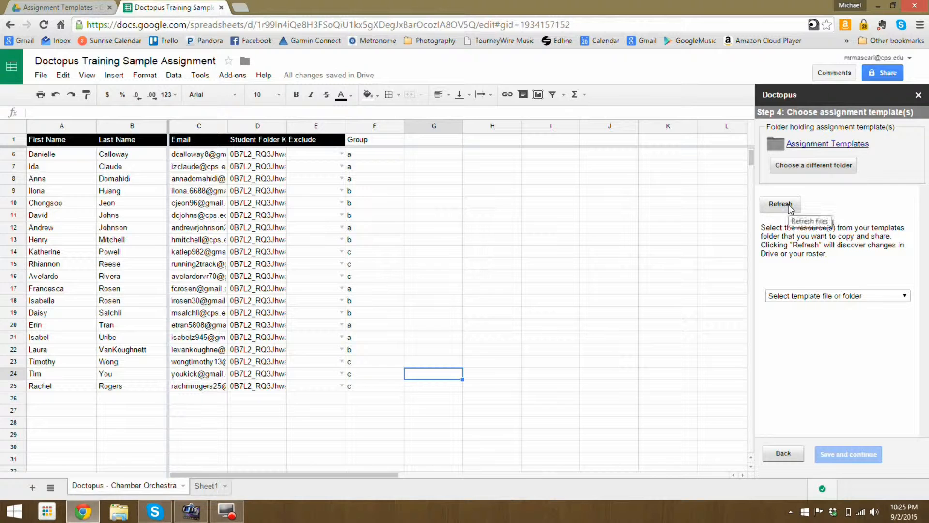
Choose the document "Doctopus Training Sample Assignment" as the assignment template and save the choice.
{"action": "left_click", "coordinate": [882, 296]}
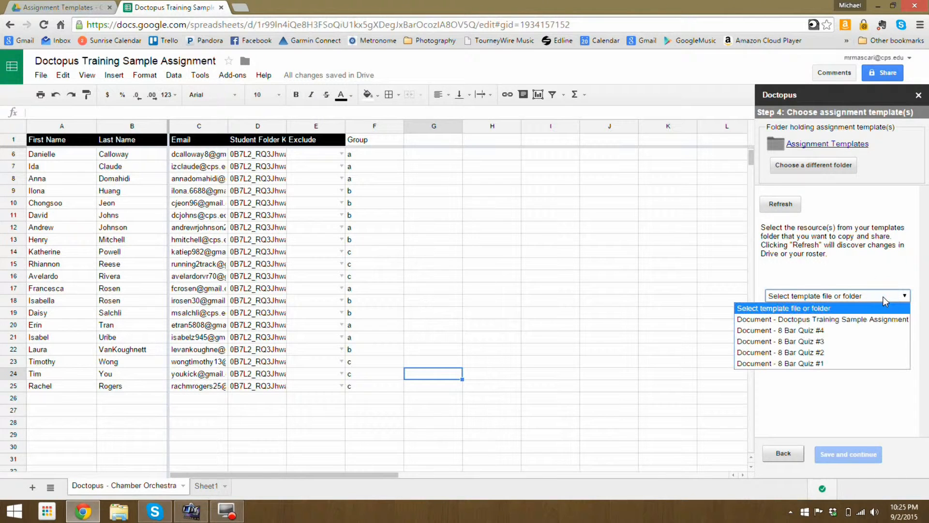
{"action": "left_click", "coordinate": [873, 321]}
{"action": "left_click", "coordinate": [848, 455]}
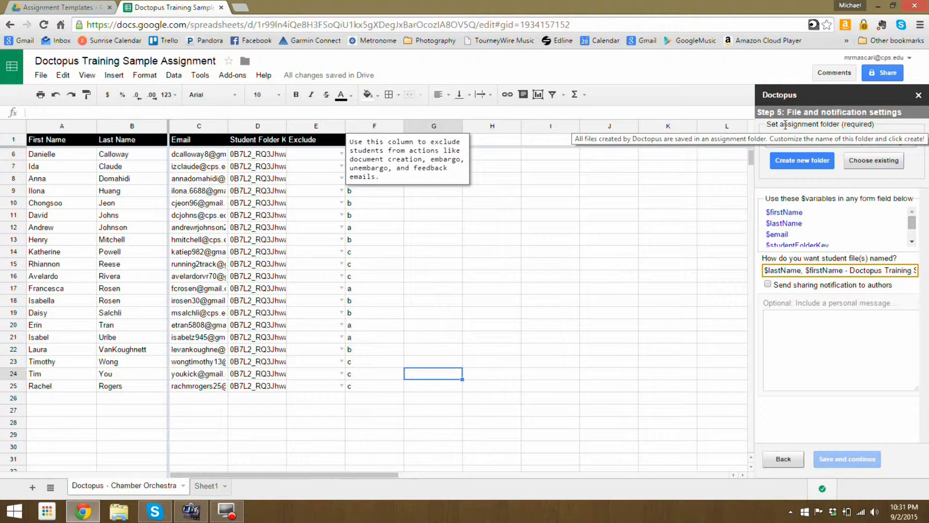
Examine the Teacher - Chamber Orchestra folder and the "8 Bar Quiz #4 - 6/10/15" assignment folder in Drive, and return to the spreadsheet.
{"action": "left_click", "coordinate": [63, 7]}
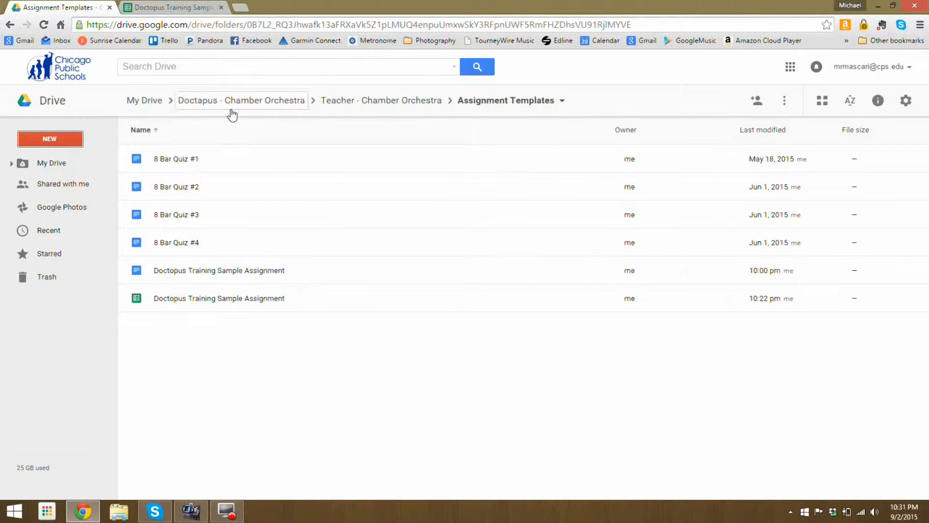
{"action": "left_click", "coordinate": [389, 100]}
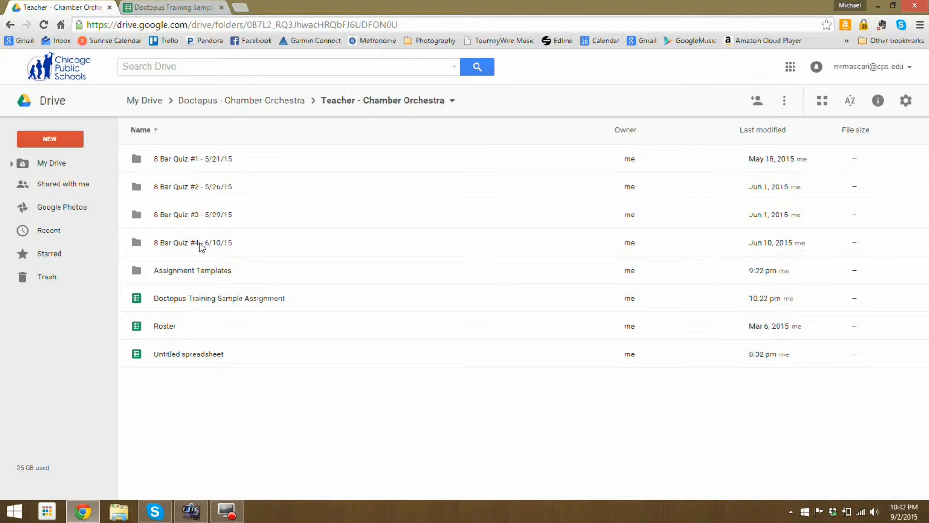
{"action": "double_click", "coordinate": [183, 244]}
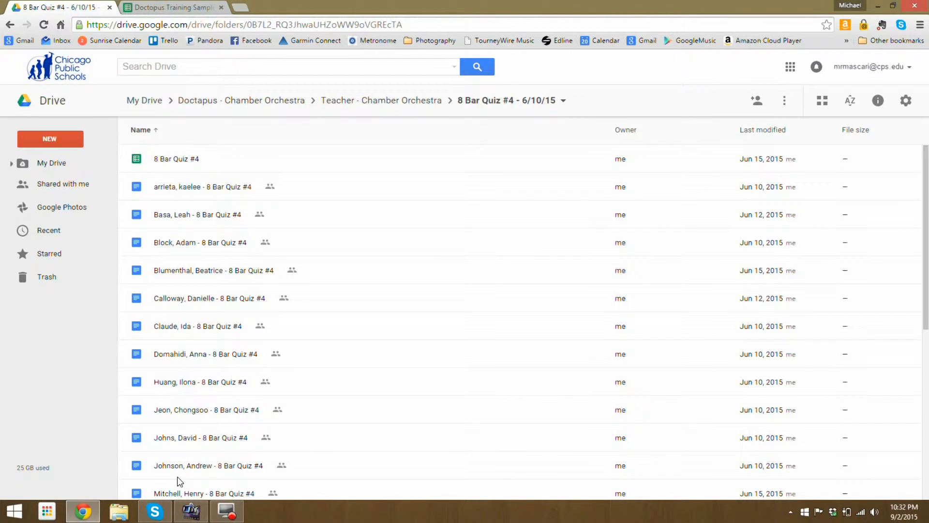
{"action": "left_click", "coordinate": [357, 99]}
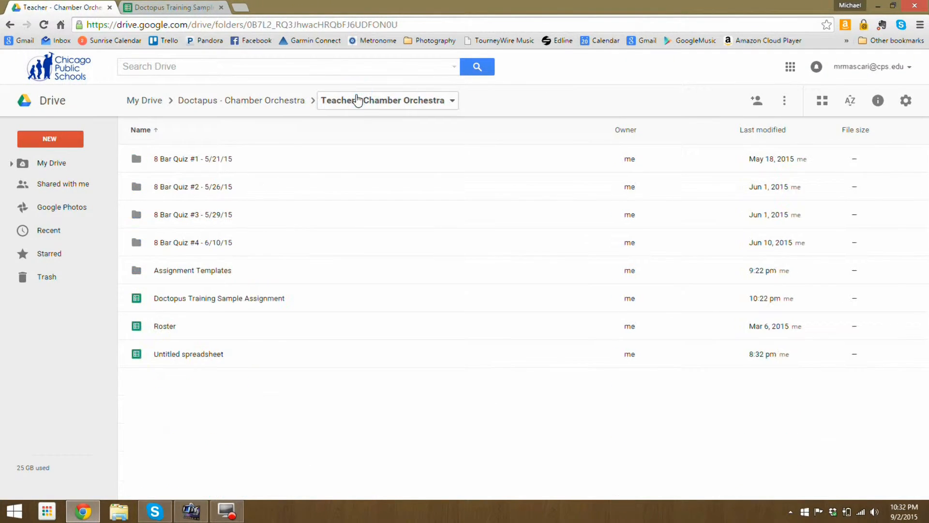
{"action": "left_click", "coordinate": [174, 7]}
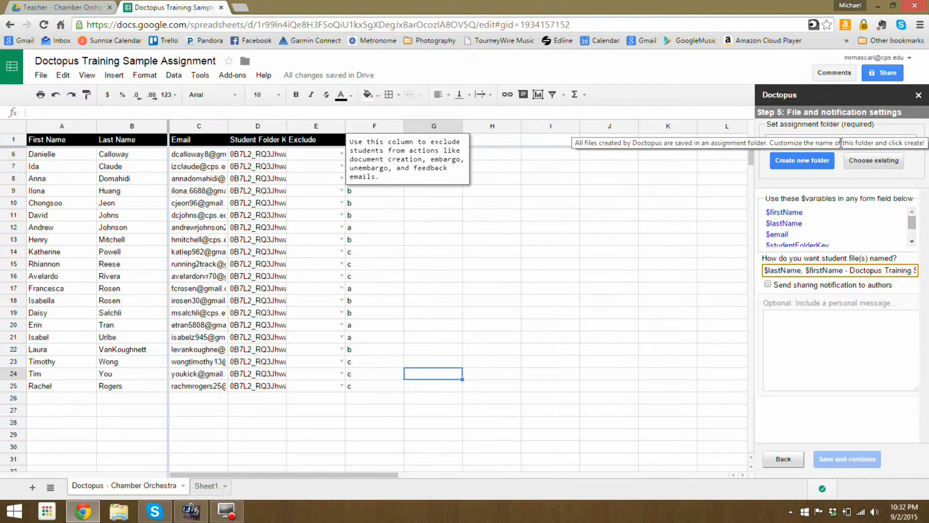
Create the assignment folder "Chamber Orchestra - Doctopus Training Sample Assignment - 9/2/15" and check for it in Drive.
{"action": "left_click", "coordinate": [817, 167]}
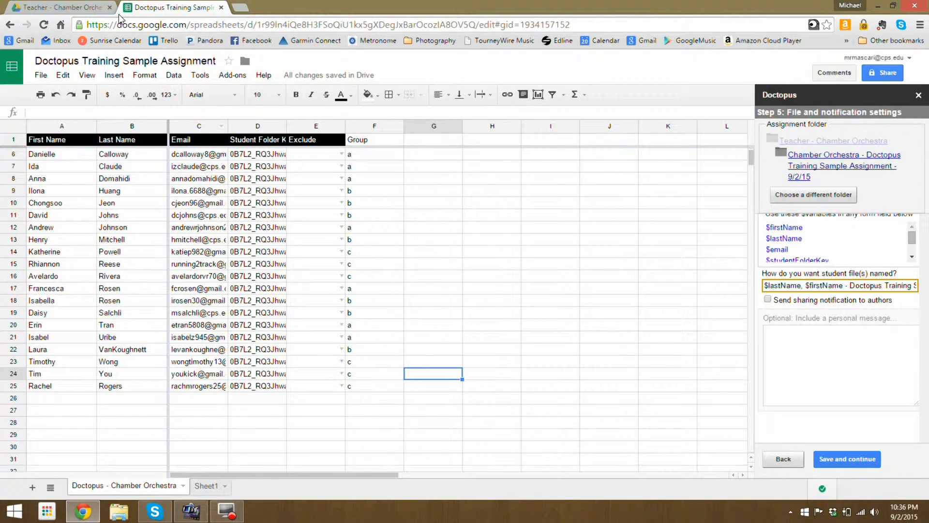
{"action": "left_click", "coordinate": [84, 14]}
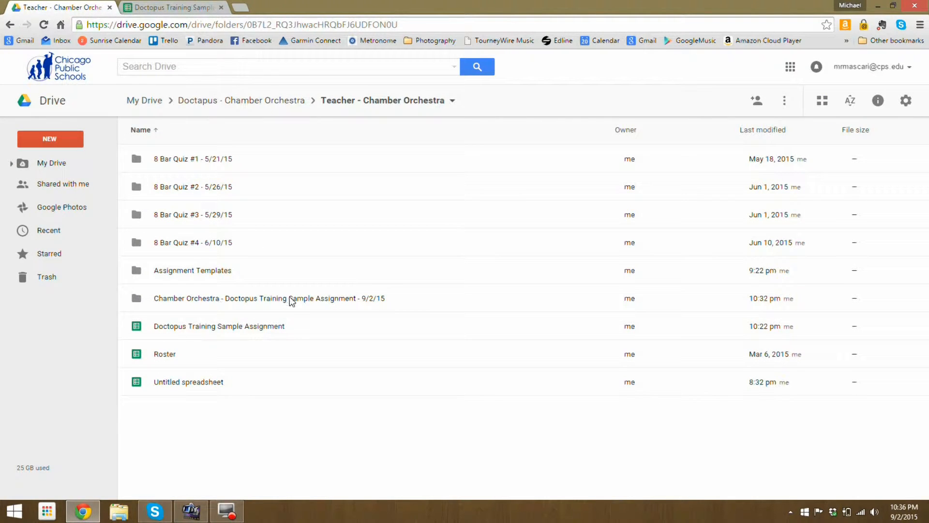
{"action": "left_click", "coordinate": [154, 8]}
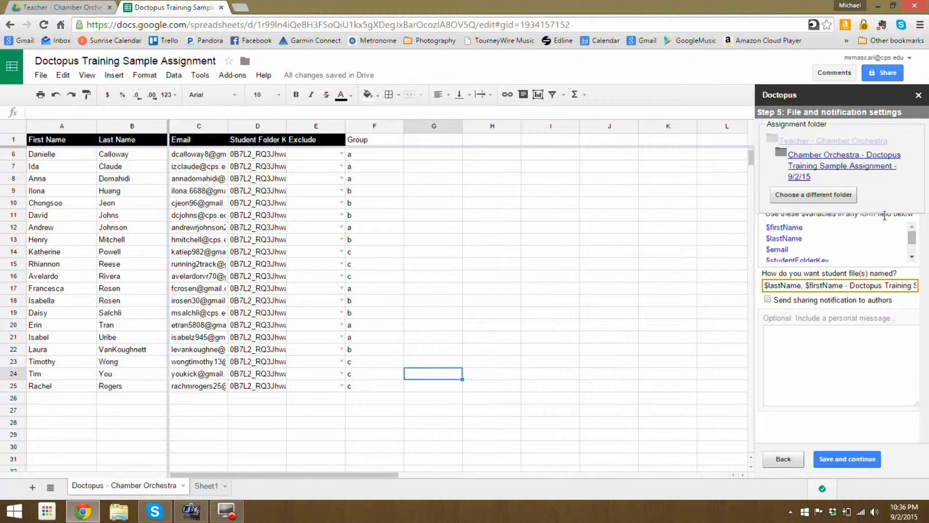
Save the file and notification settings with the default file naming and no sharing notification, and run the copy and share.
{"action": "left_click", "coordinate": [912, 226]}
{"action": "left_click", "coordinate": [912, 258]}
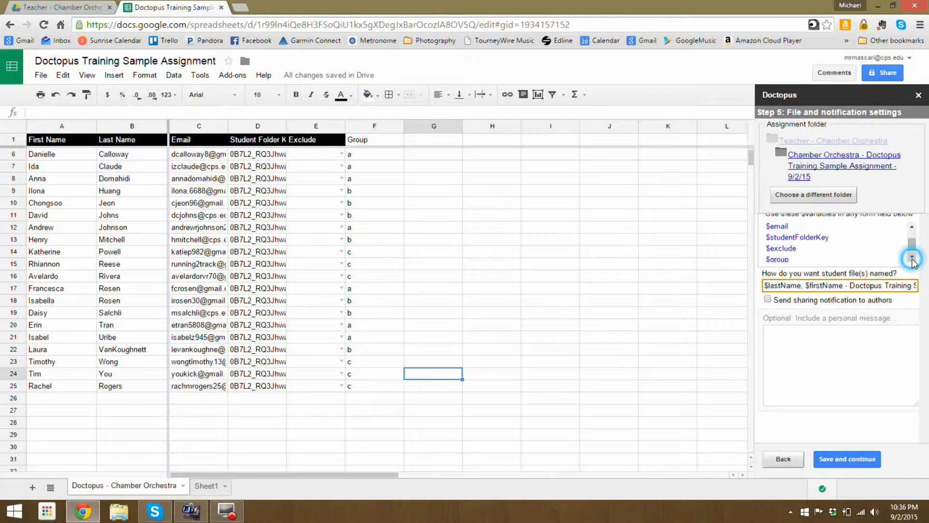
{"action": "left_click", "coordinate": [912, 226]}
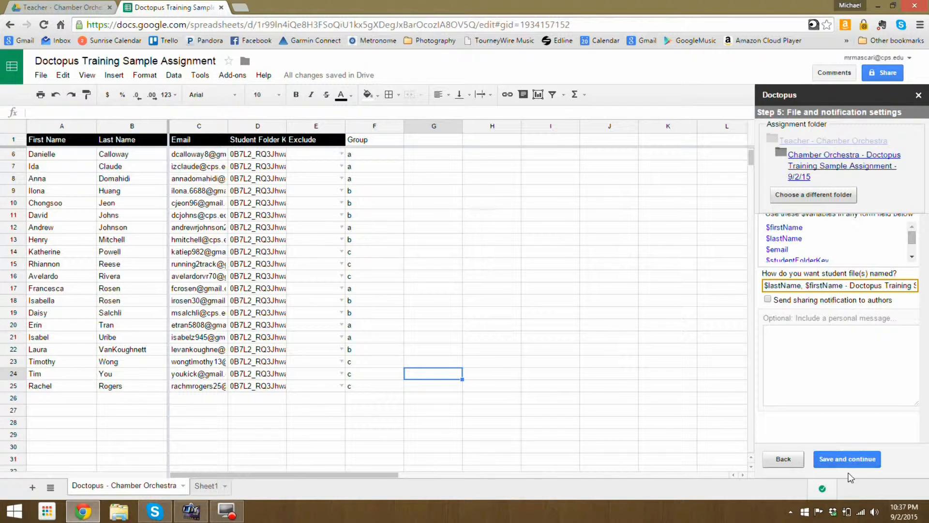
{"action": "left_click", "coordinate": [848, 459]}
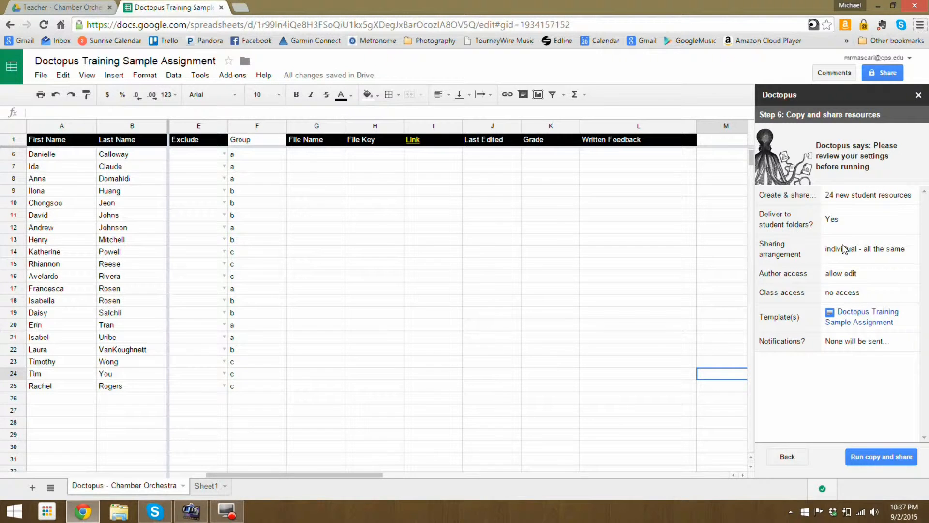
{"action": "left_click", "coordinate": [888, 459]}
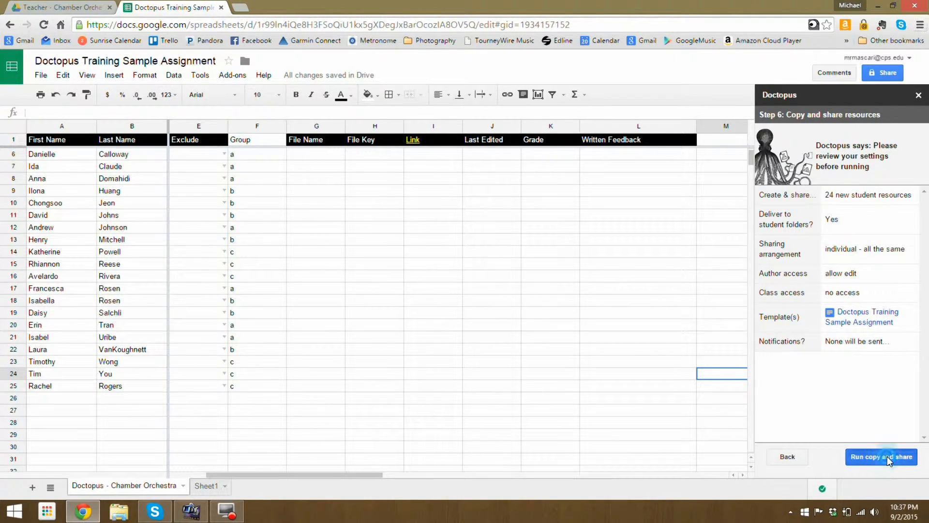